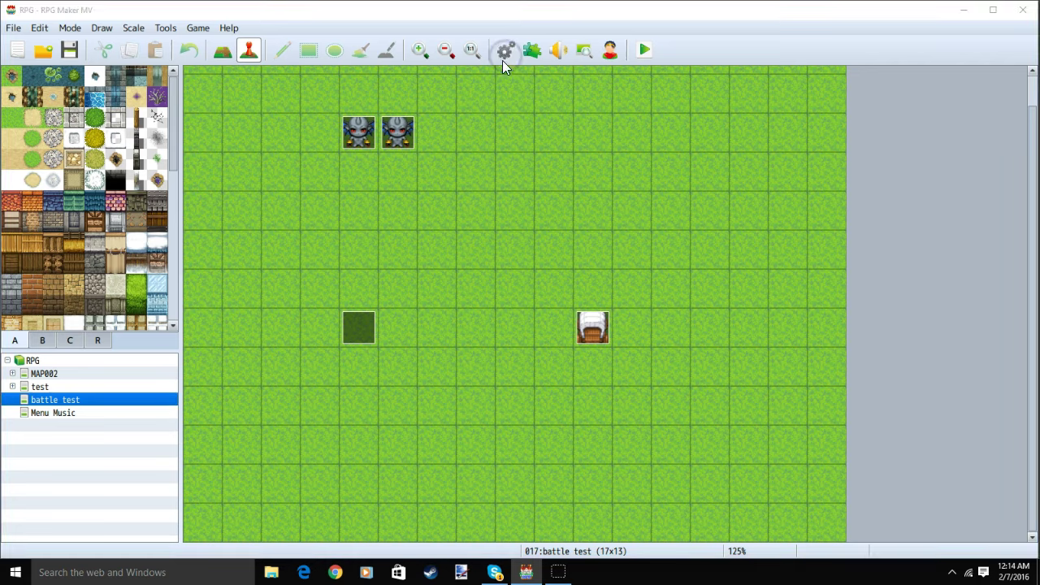
Step: Review the weapon types in the database and the Mezzer Flute weapon's settings
left_click(185, 345)
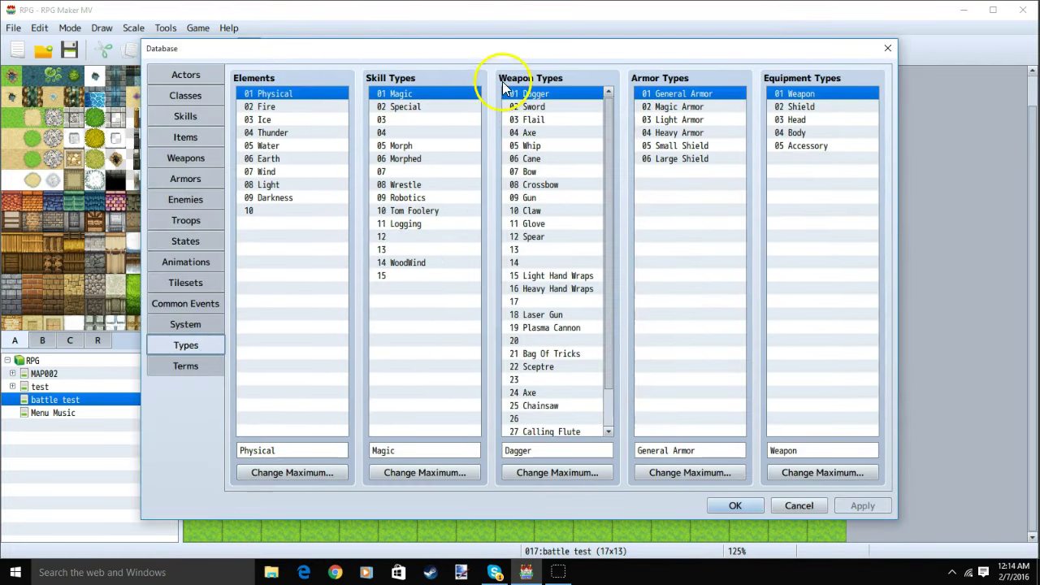
scroll(557, 410, "down", 1)
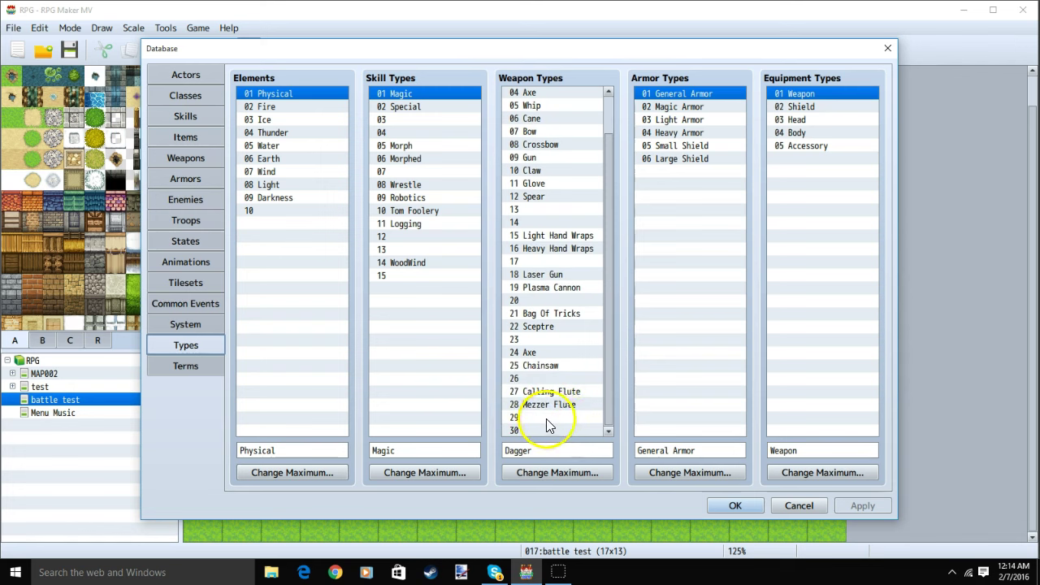
left_click(186, 158)
left_click(295, 366)
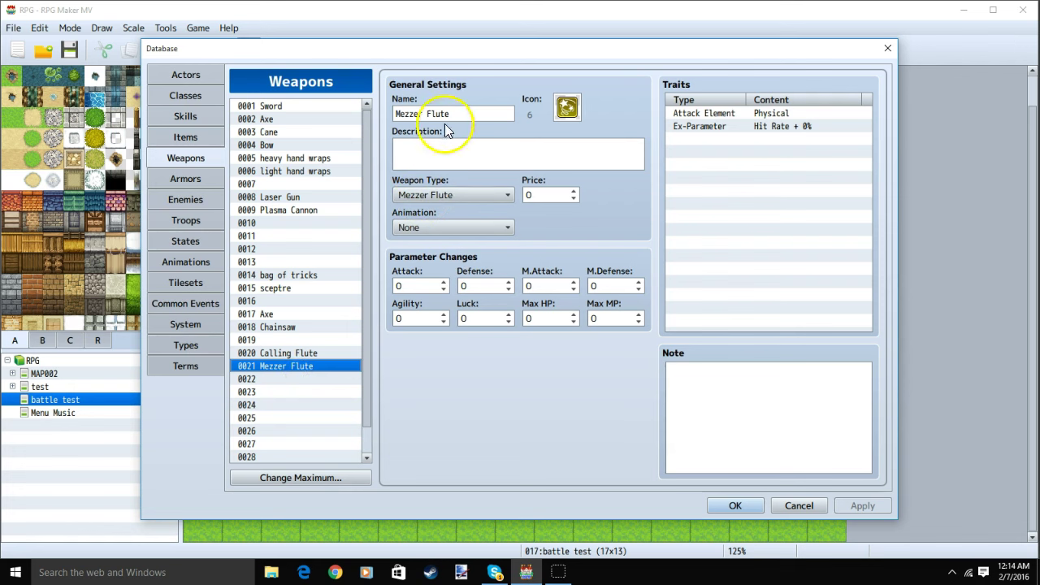
Step: Examine the Stun state's settings and the Poison resistance trait of the State Resist state
left_click(191, 242)
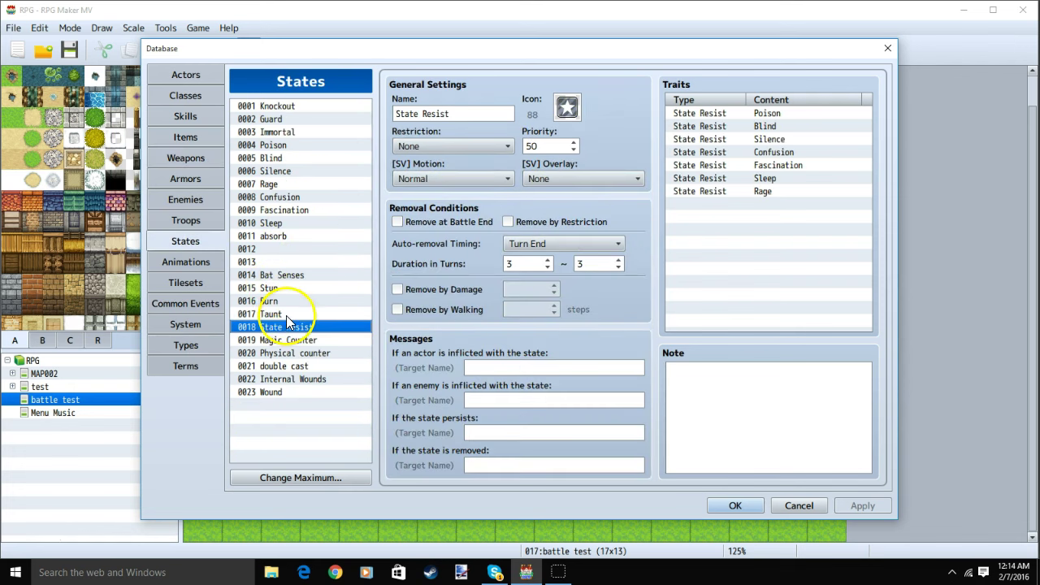
left_click(284, 289)
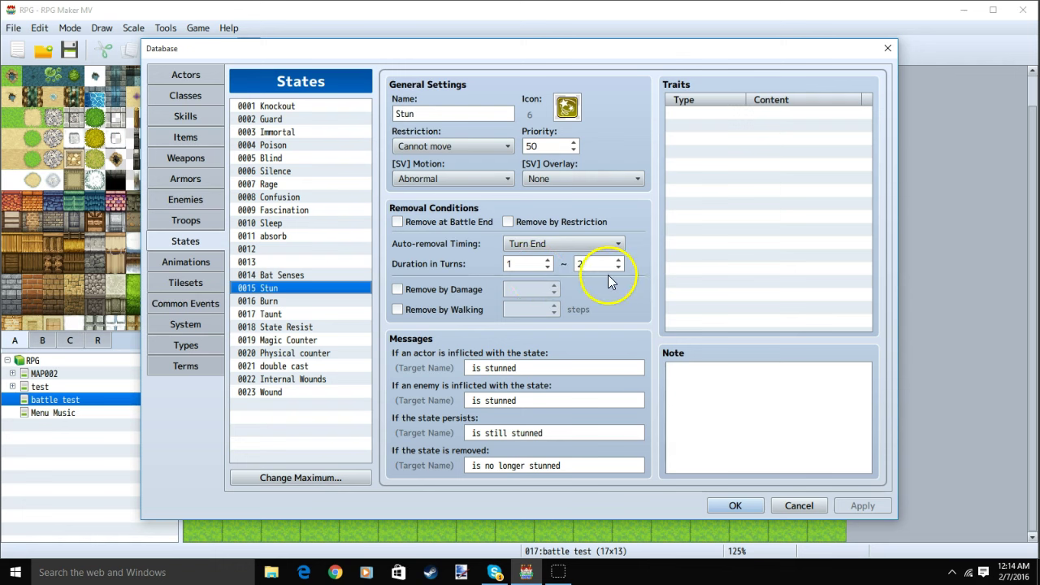
key("Down")
key("Down")
key("Down")
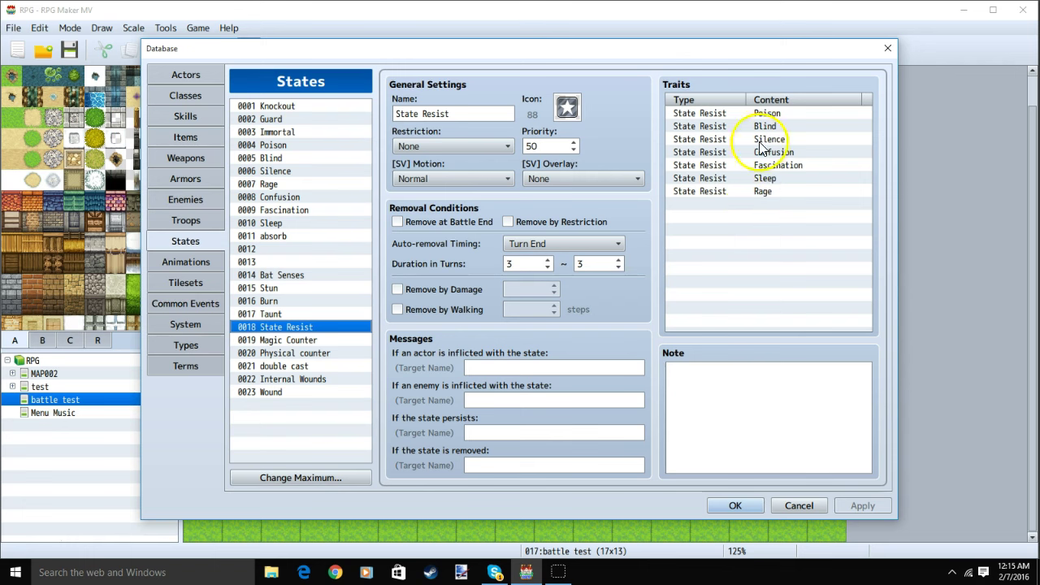
double_click(772, 116)
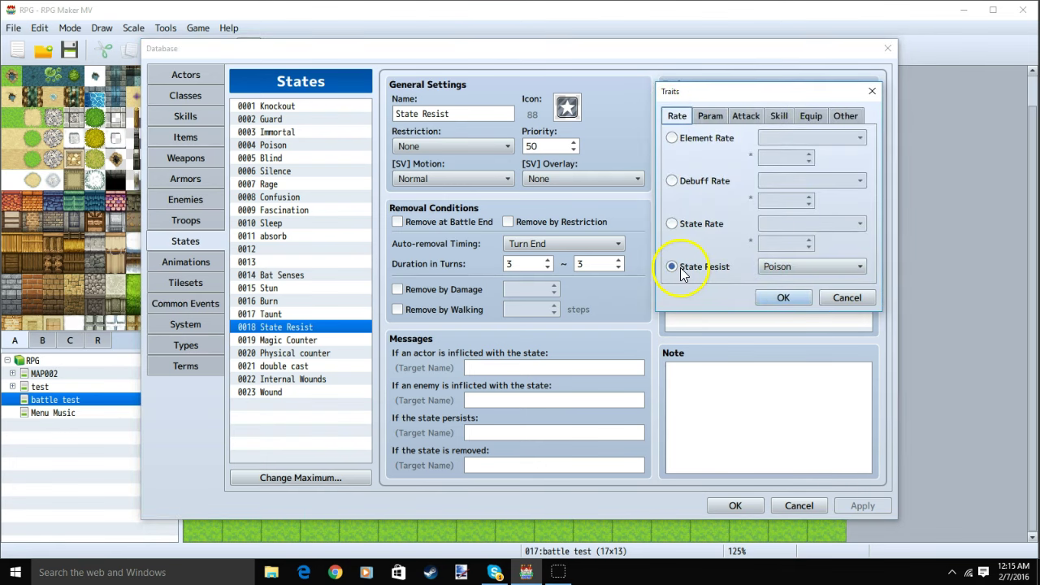
left_click(789, 266)
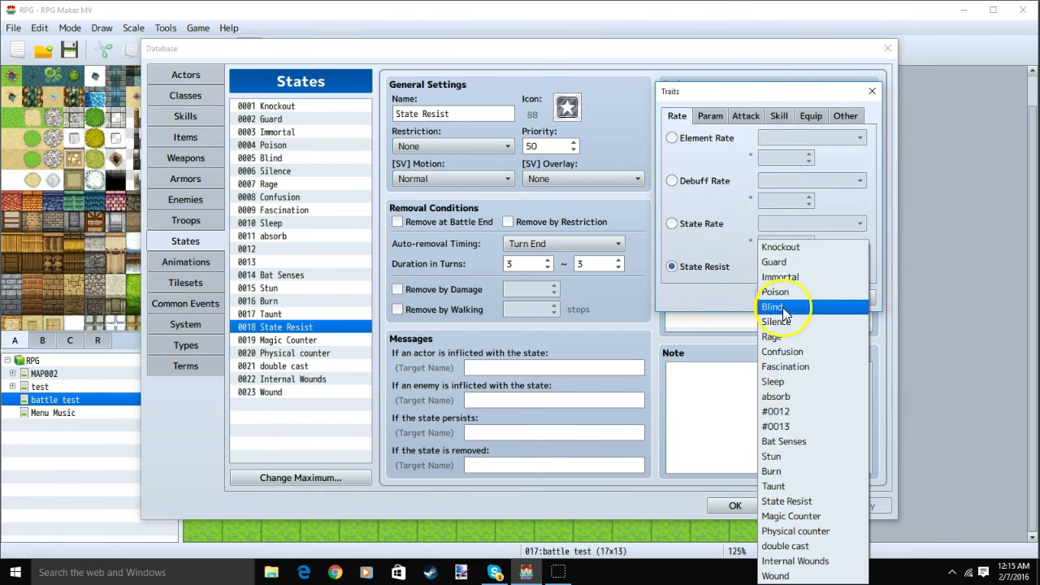
left_click(871, 91)
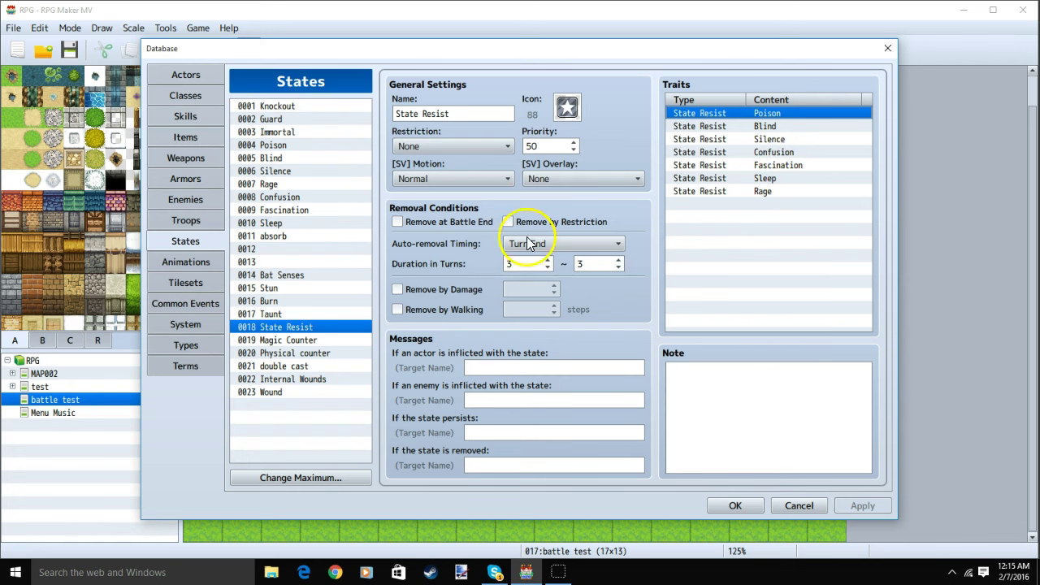
Step: Examine the Dazeing Song skill's Add State effect and the Rat Calling skill's settings
left_click(199, 116)
left_click(308, 214)
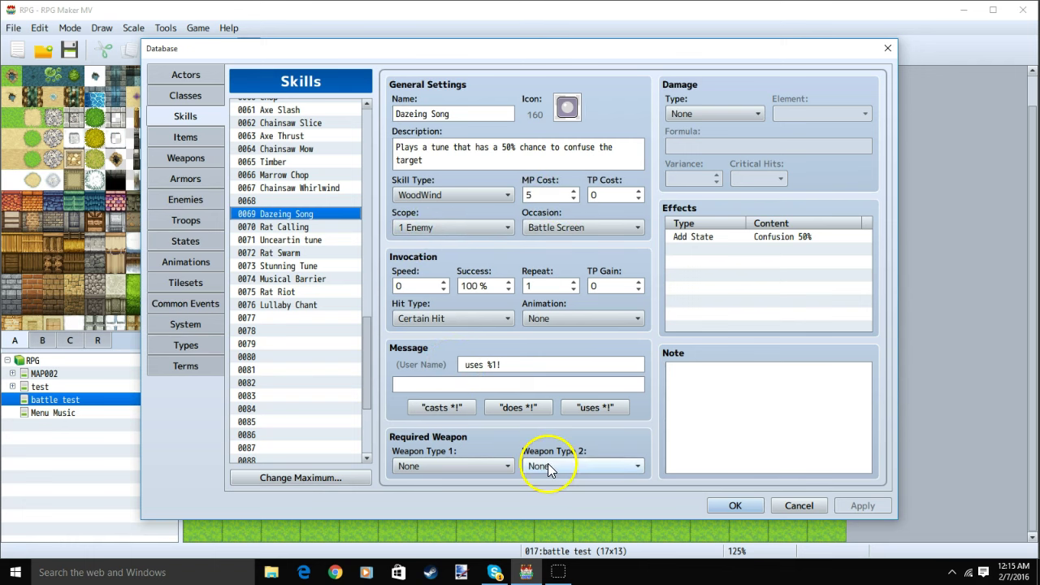
double_click(765, 237)
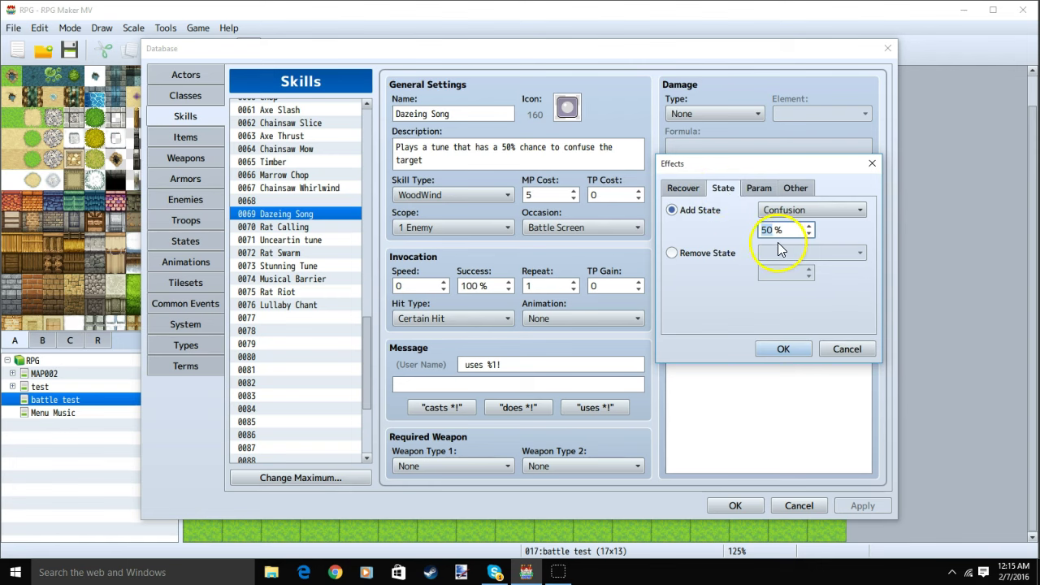
left_click(781, 351)
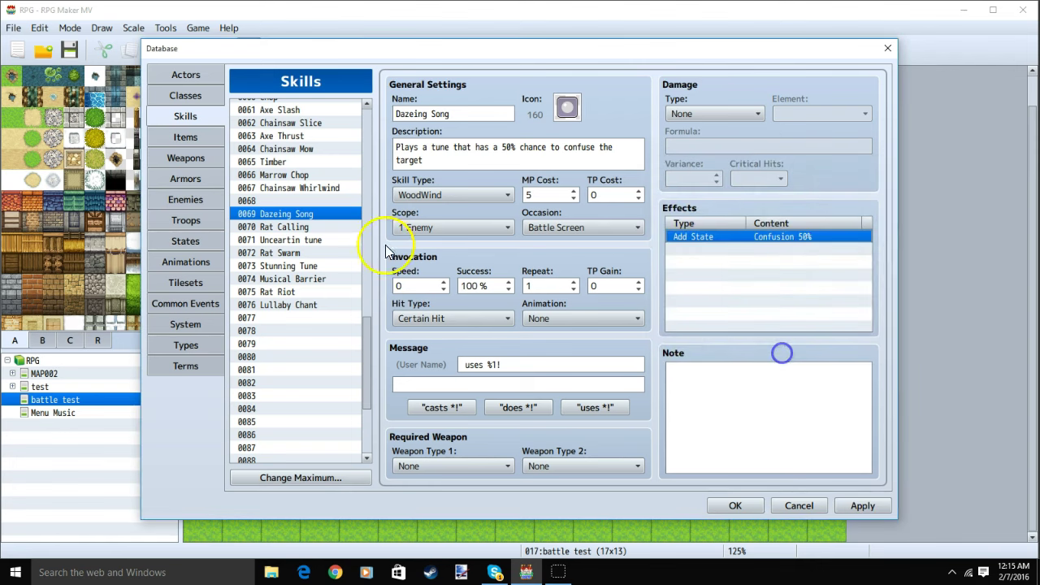
left_click(294, 228)
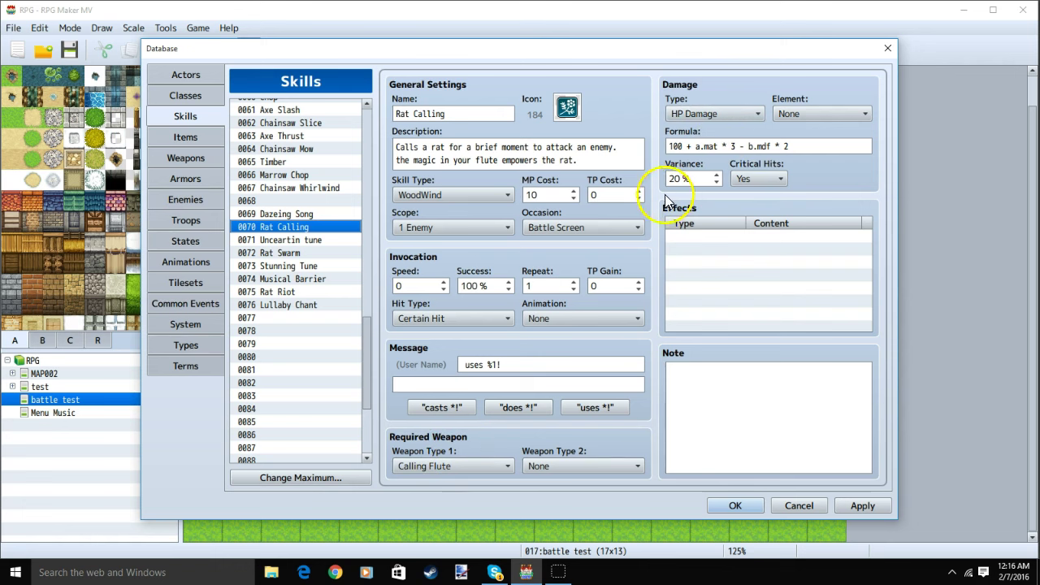
Step: Examine the Unceartin tune skill's Add State effect and the Rat Swarm skill's settings
left_click(315, 240)
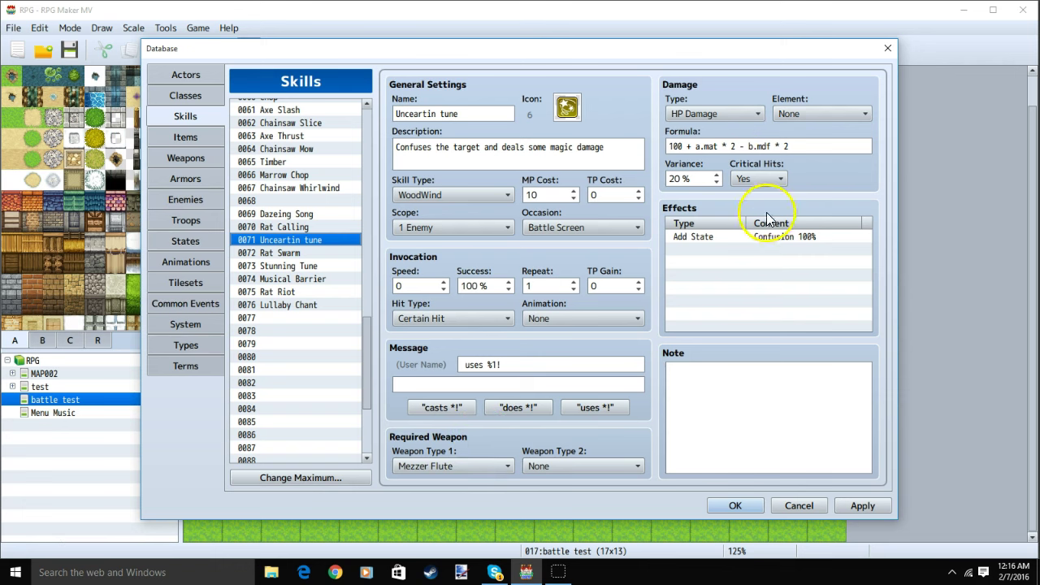
left_click(736, 237)
double_click(736, 238)
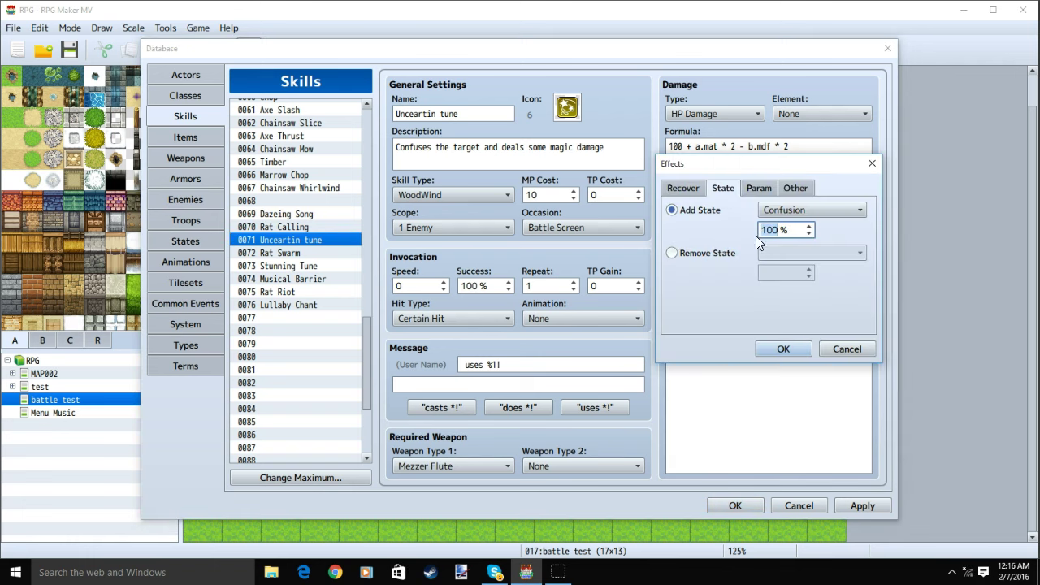
left_click(725, 187)
key("Tab")
left_click(784, 348)
key("Down")
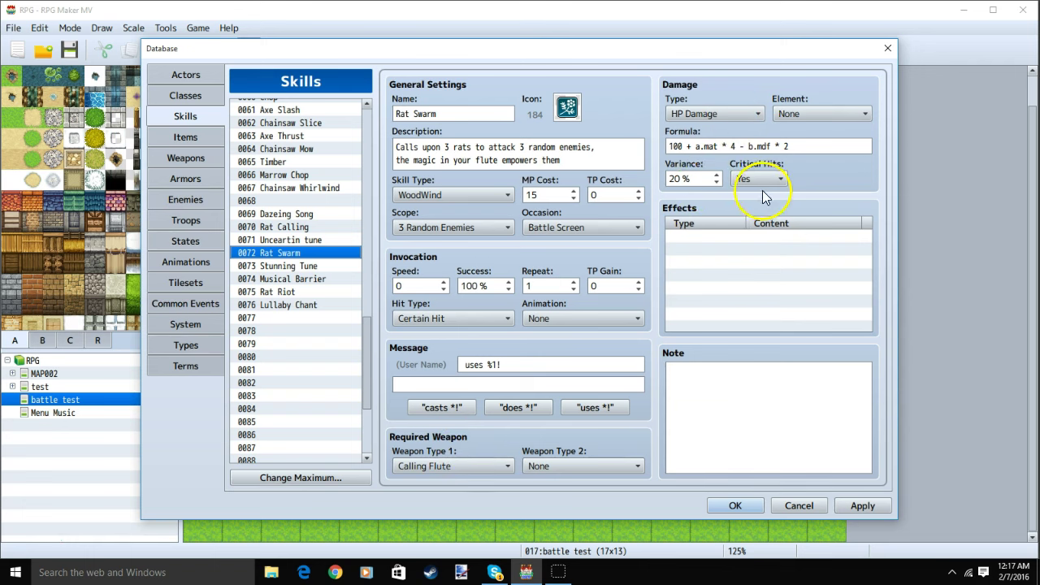
Step: Examine the Confusion and Stun effects of the Stunning Tune skill
left_click(276, 266)
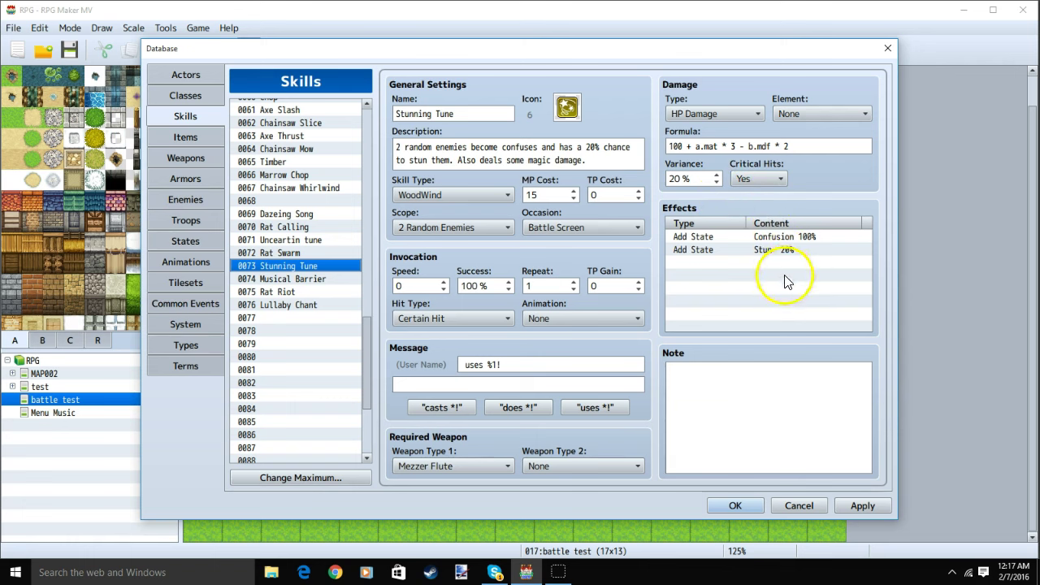
double_click(762, 237)
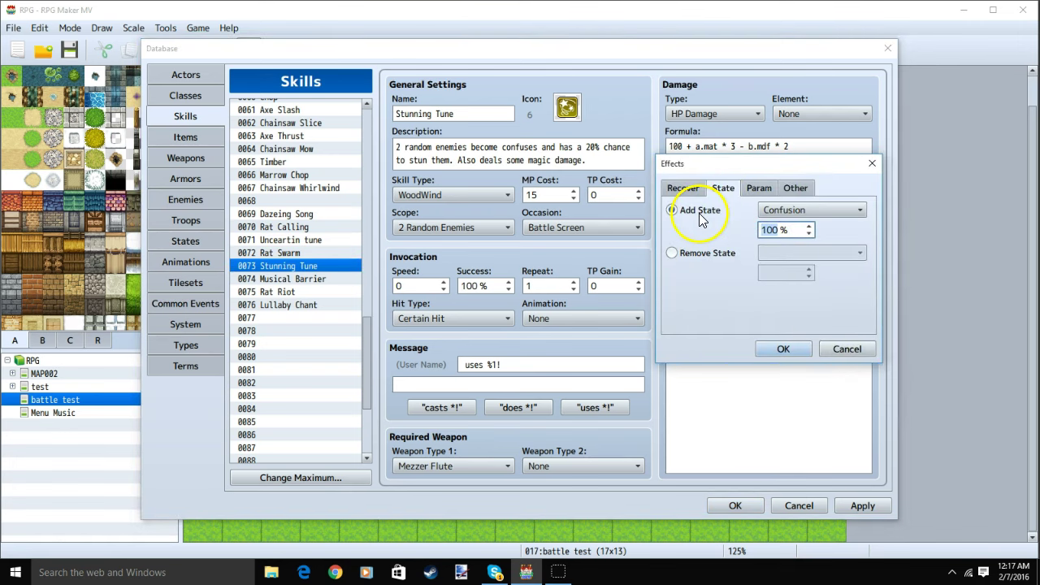
left_click(871, 164)
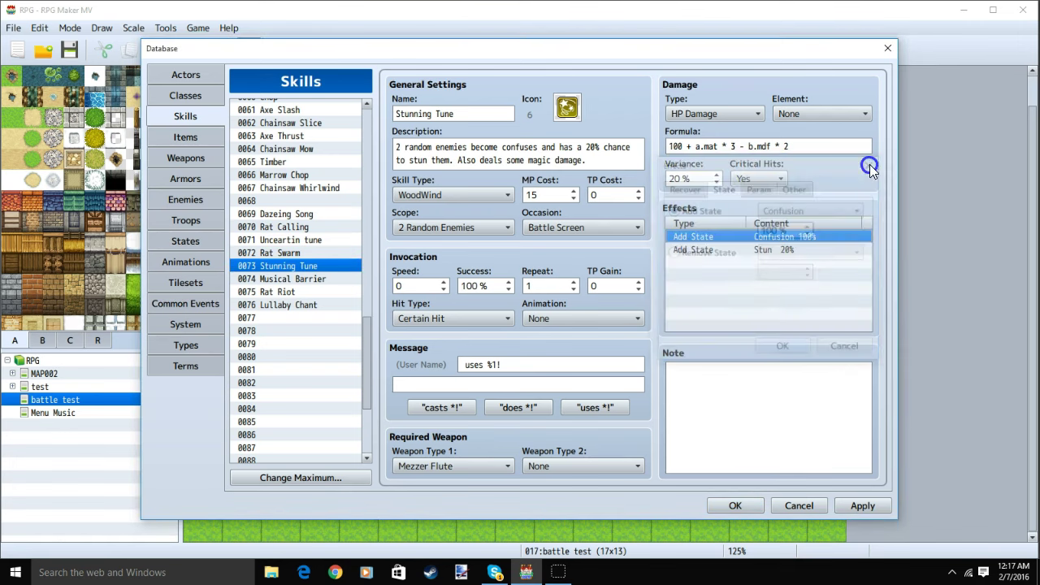
double_click(764, 249)
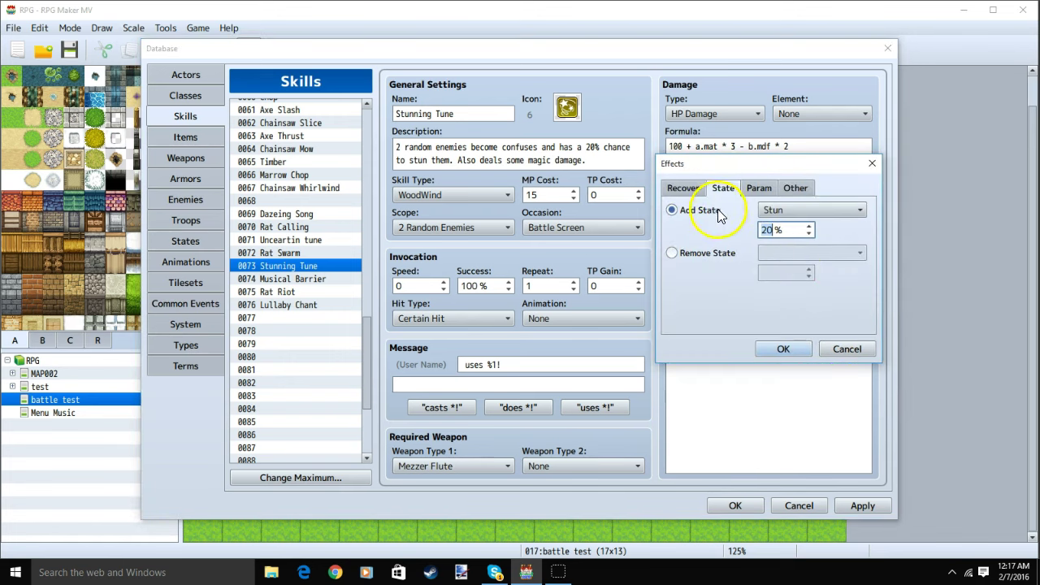
left_click(802, 341)
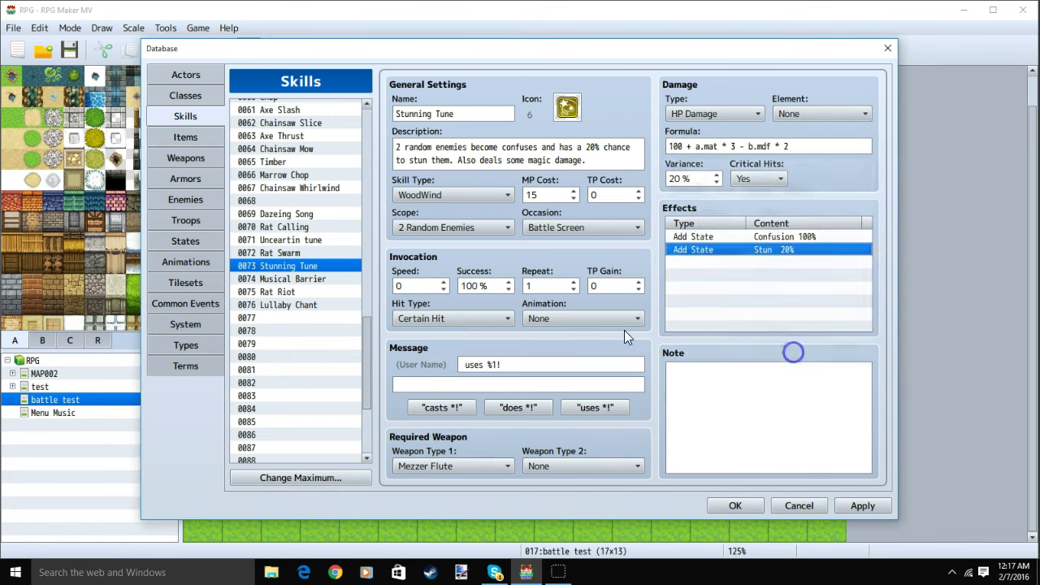
Step: Examine the Musical Barrier skill's State Resist effect
left_click(309, 280)
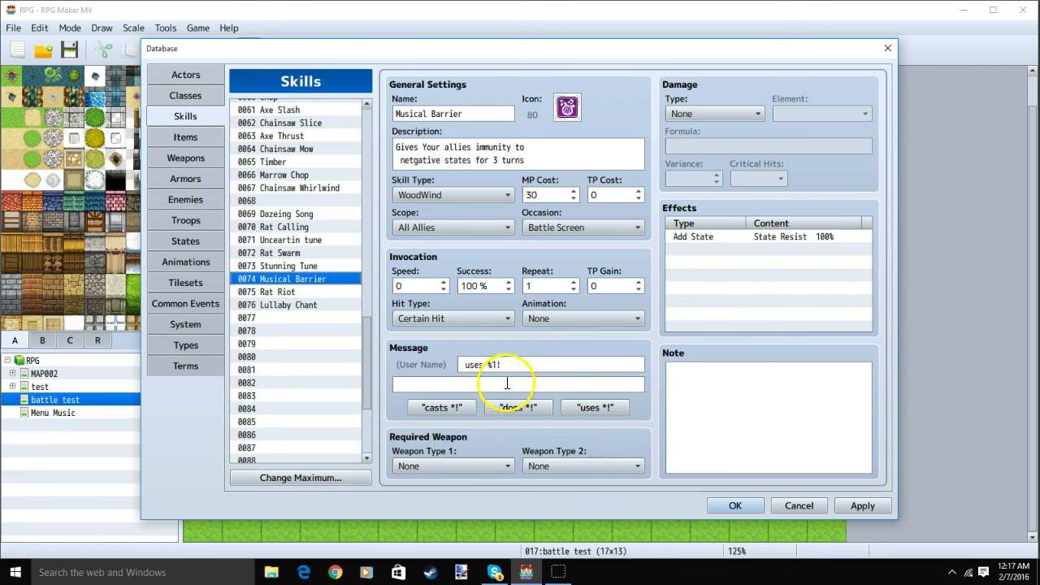
double_click(743, 238)
left_click(725, 186)
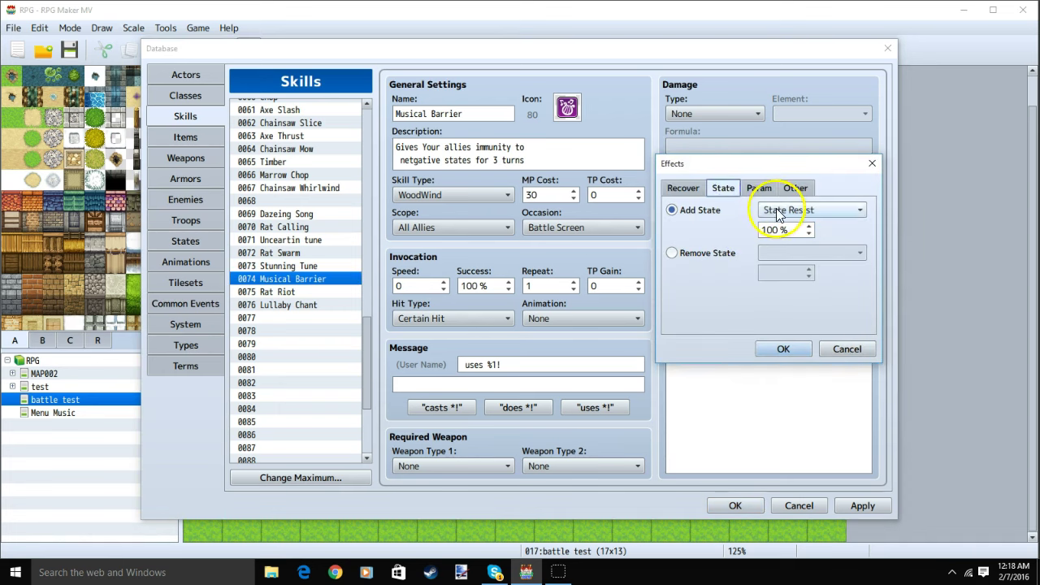
left_click(783, 348)
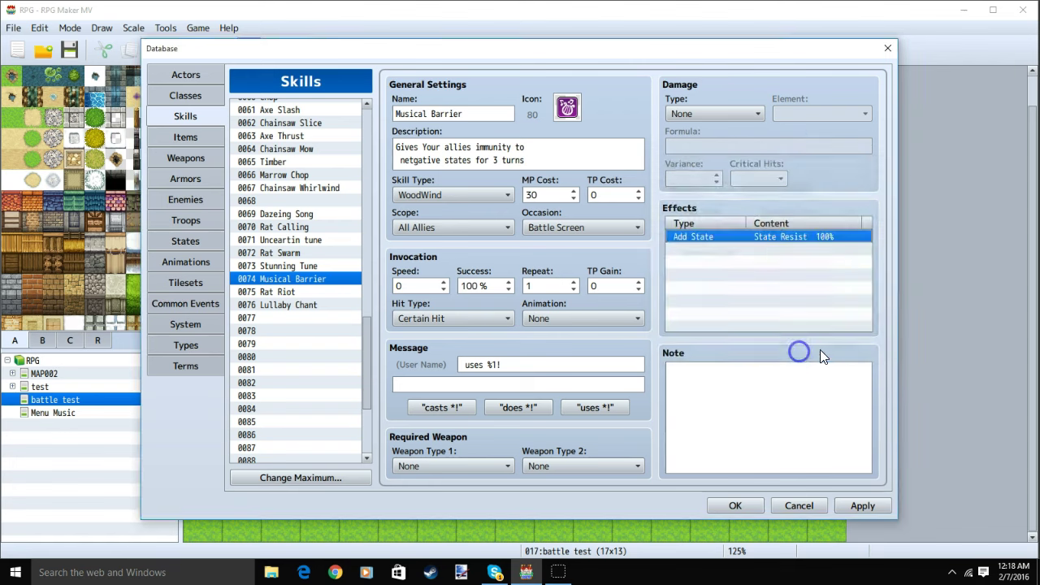
Step: Set the Rat Riot skill's occasion to Battle Screen
left_click(323, 292)
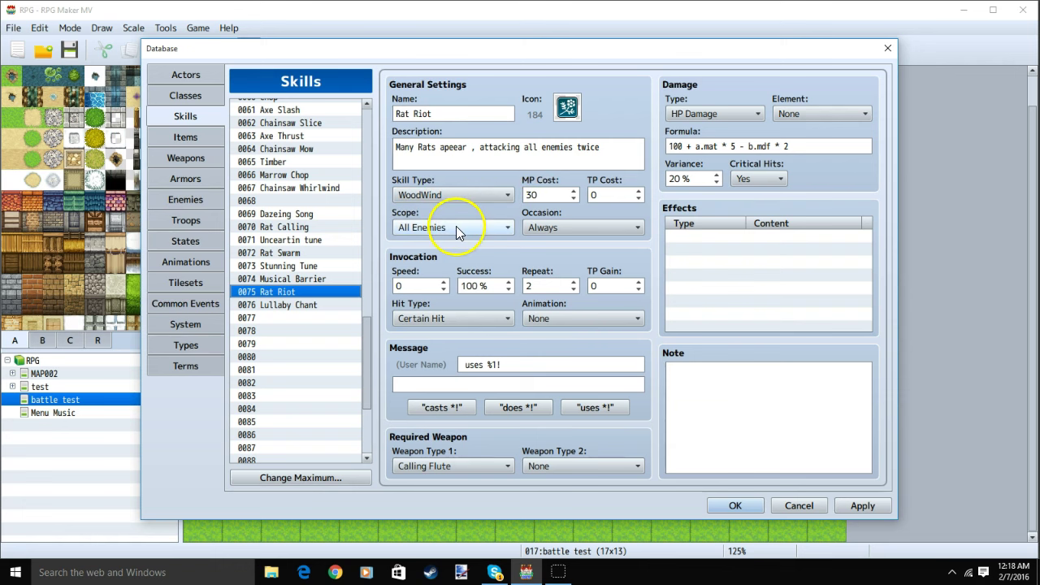
left_click(555, 228)
left_click(555, 258)
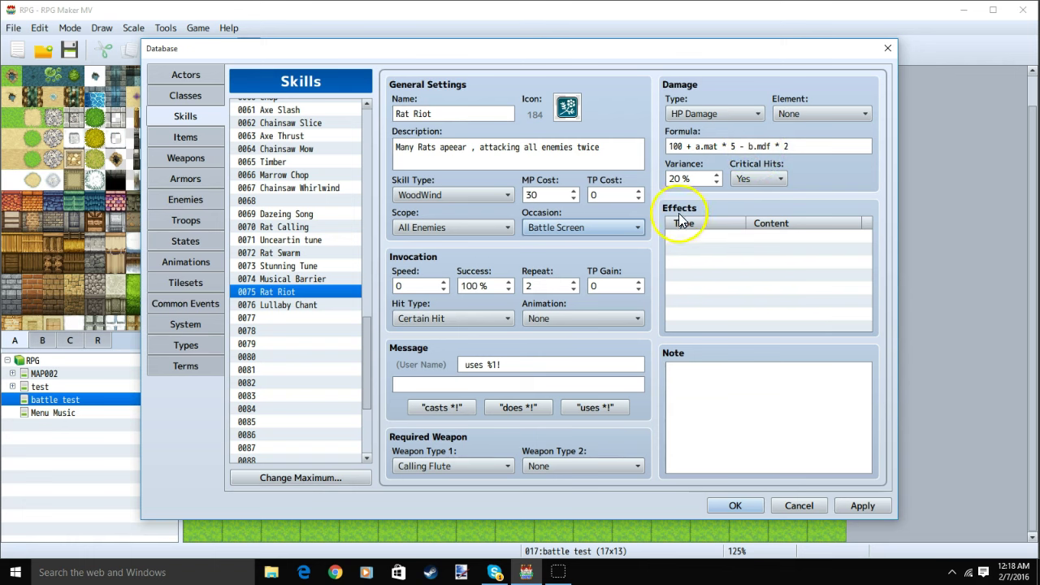
Step: Examine the Sleep and Confusion effects of the Lullaby Chant skill
left_click(324, 308)
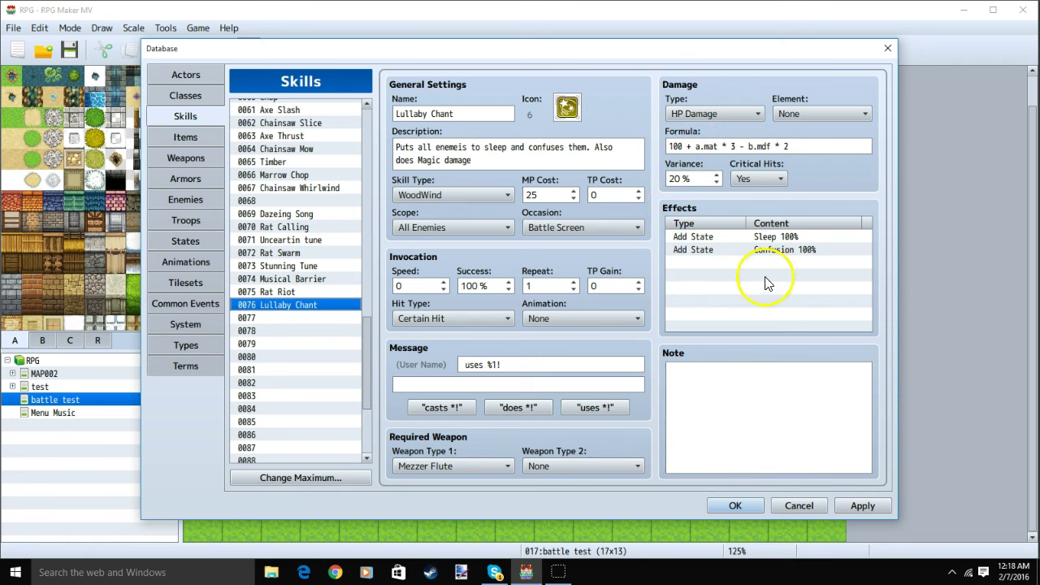
left_click(719, 238)
double_click(719, 238)
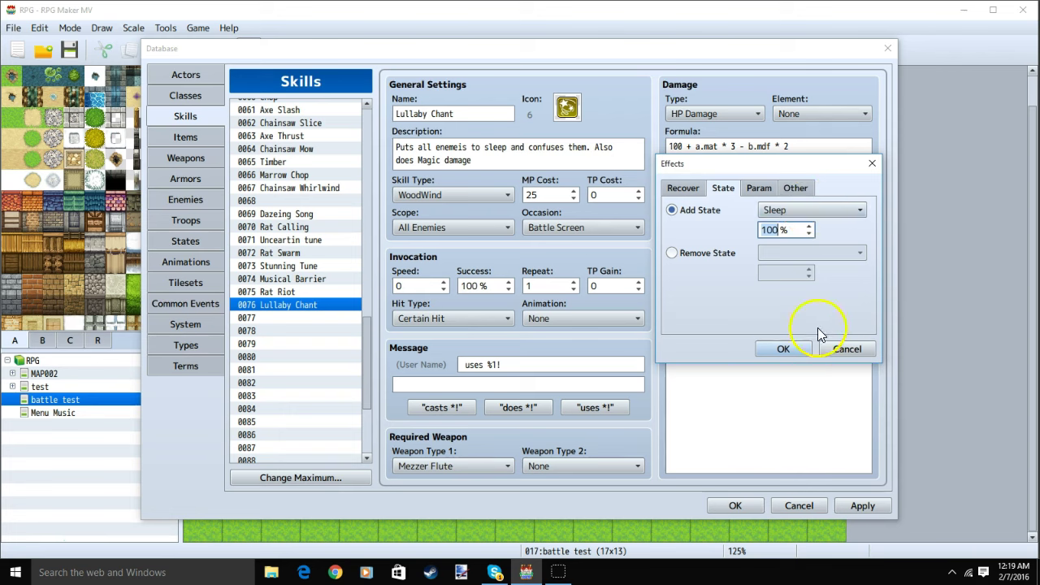
left_click(795, 351)
left_click(766, 251)
double_click(767, 249)
left_click(729, 197)
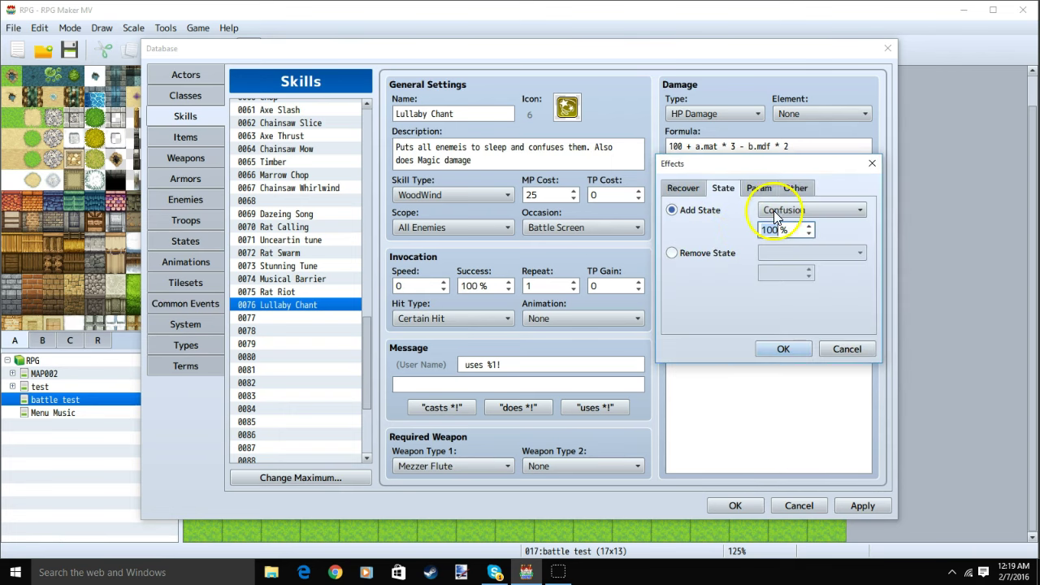
left_click(788, 348)
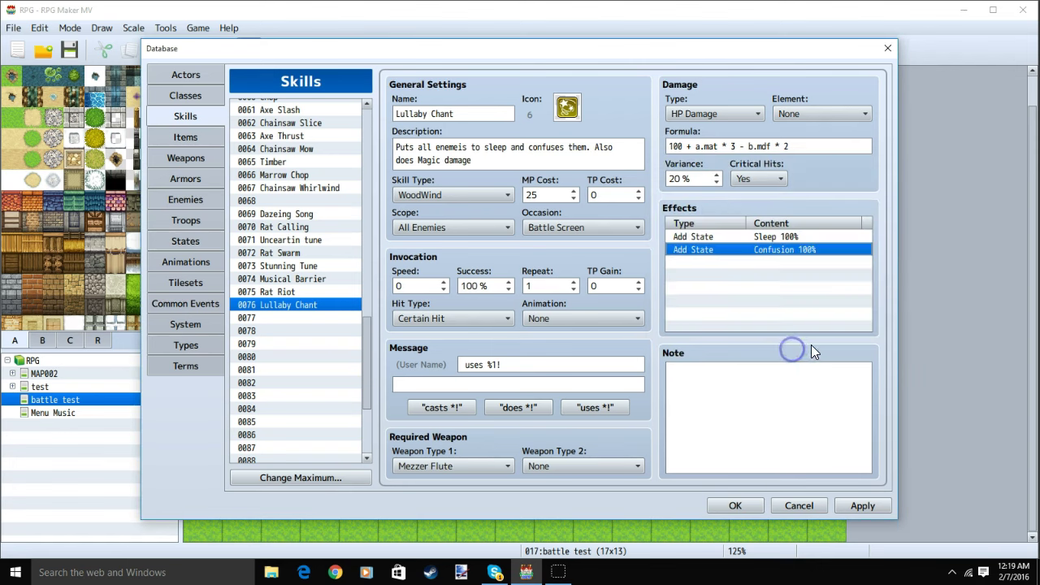
Step: Recheck the Rat Riot skill and apply the database changes
left_click(330, 293)
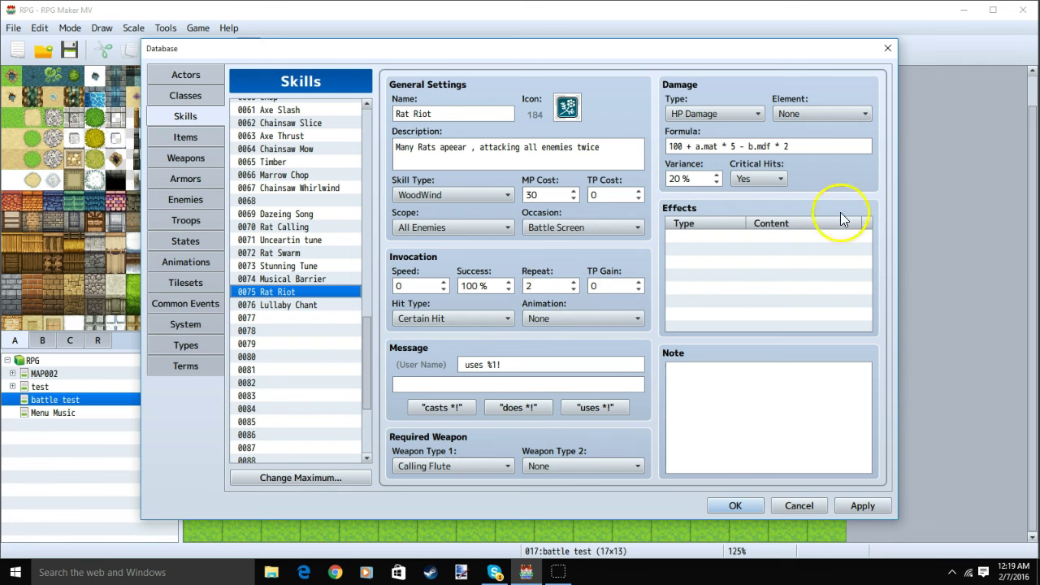
left_click(863, 507)
Step: Set the Pied Piper class's Add Skill Type trait to WoodWind
left_click(186, 96)
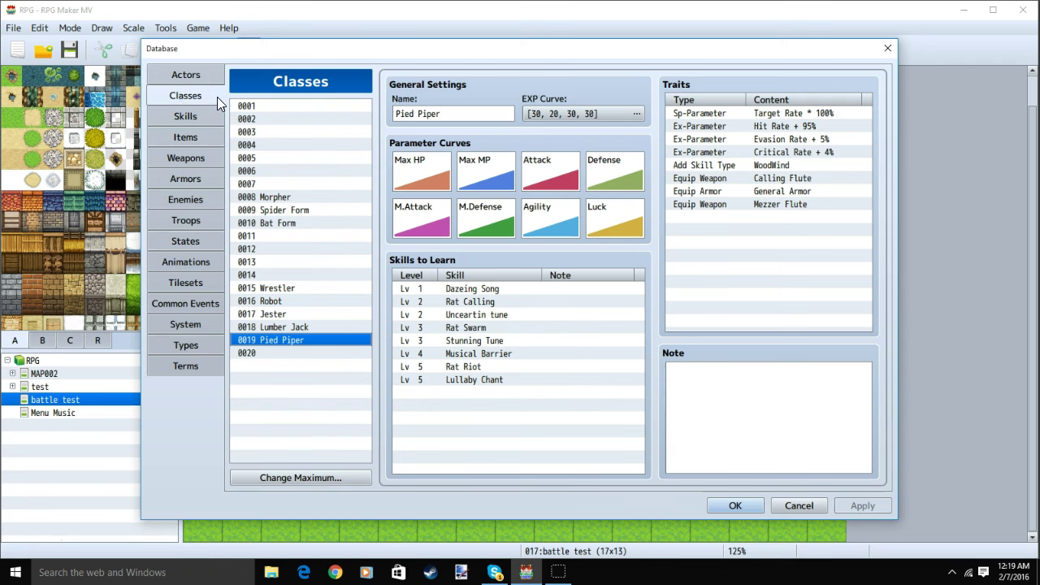
right_click(730, 165)
left_click(758, 173)
left_click(812, 138)
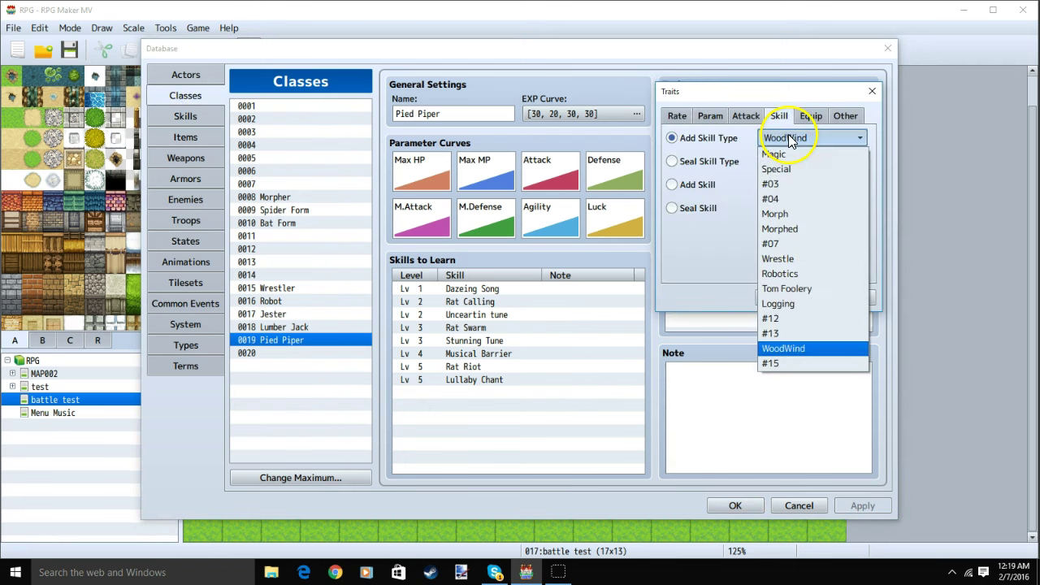
left_click(804, 346)
left_click(784, 298)
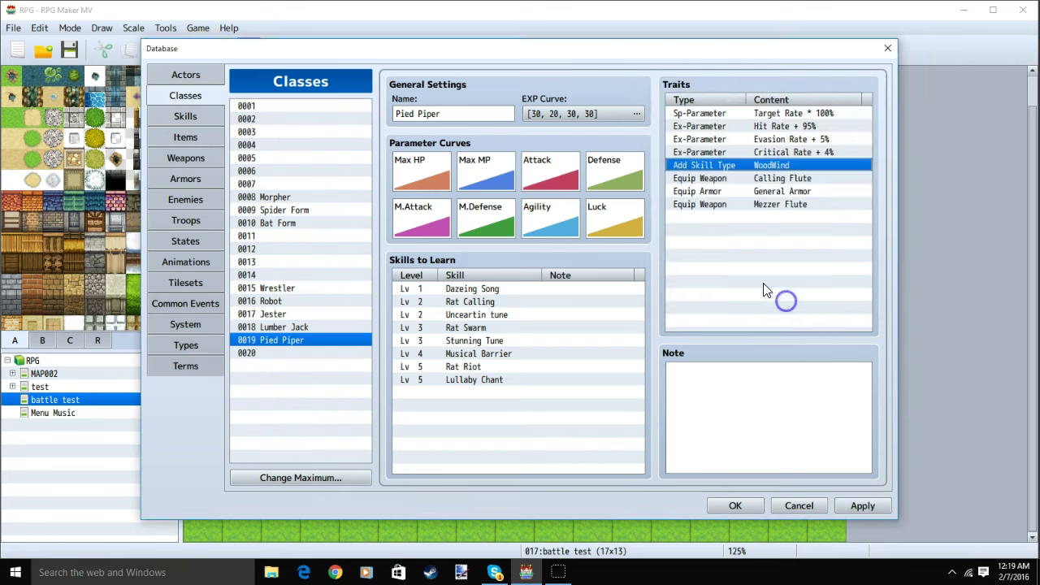
Step: Set the Pied Piper class's first Equip Weapon trait to Calling Flute
right_click(734, 180)
left_click(757, 187)
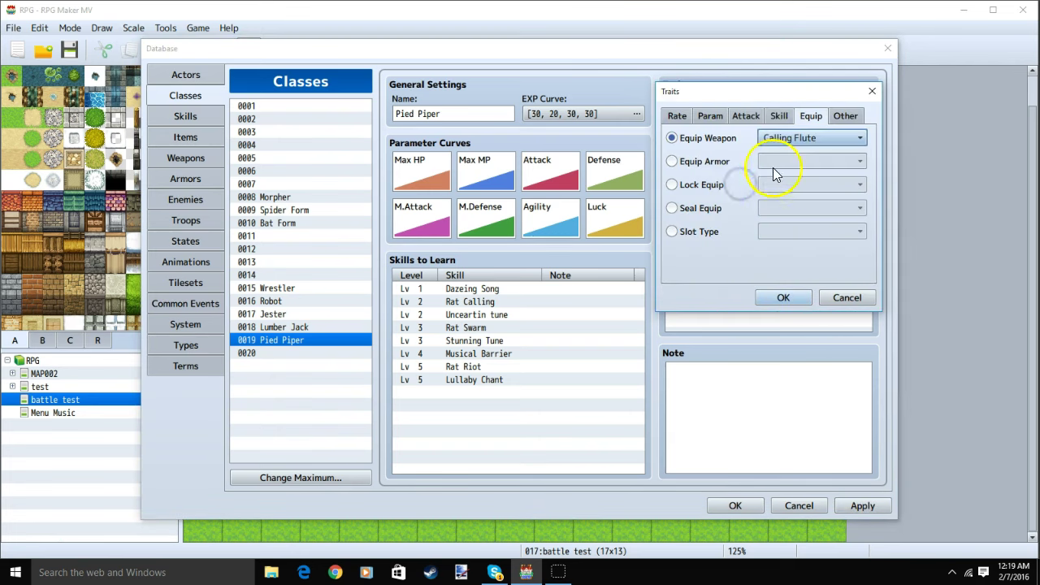
left_click(774, 140)
left_click(820, 470)
left_click(782, 299)
Step: Set the Pied Piper class's second Equip Weapon trait to Mezzer Flute
double_click(727, 205)
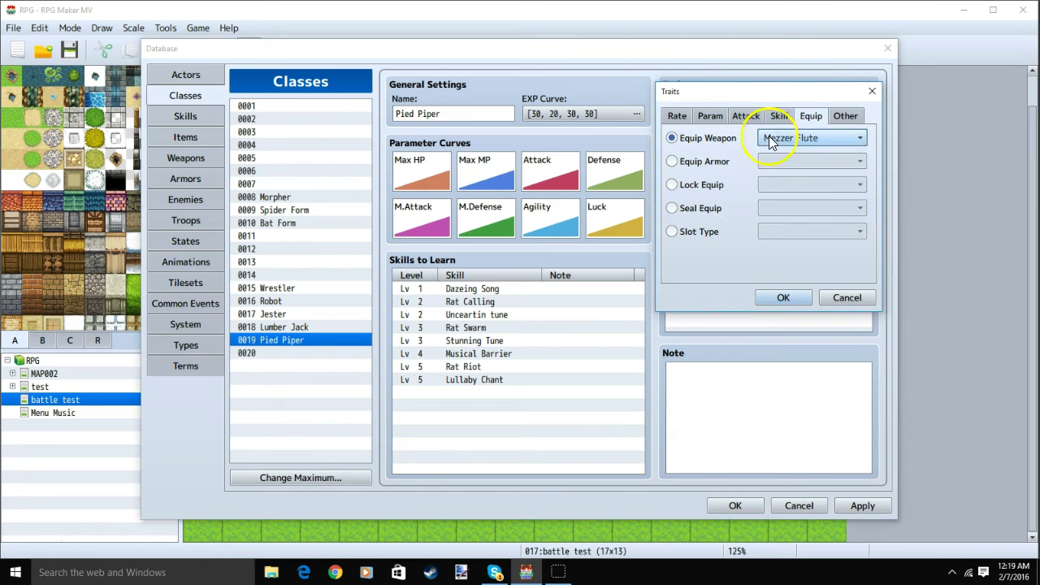
left_click(778, 138)
left_click(810, 489)
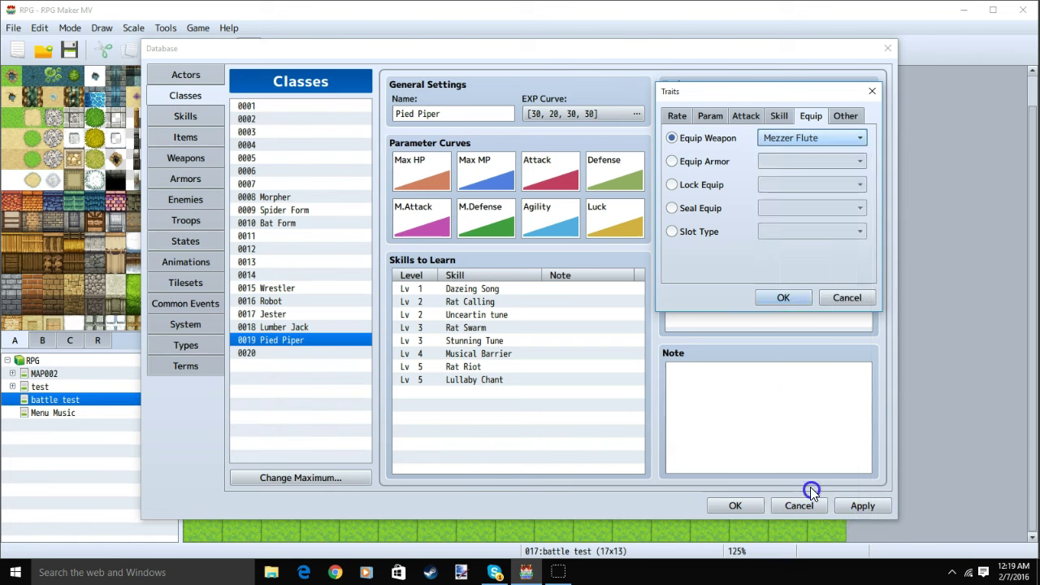
left_click(798, 297)
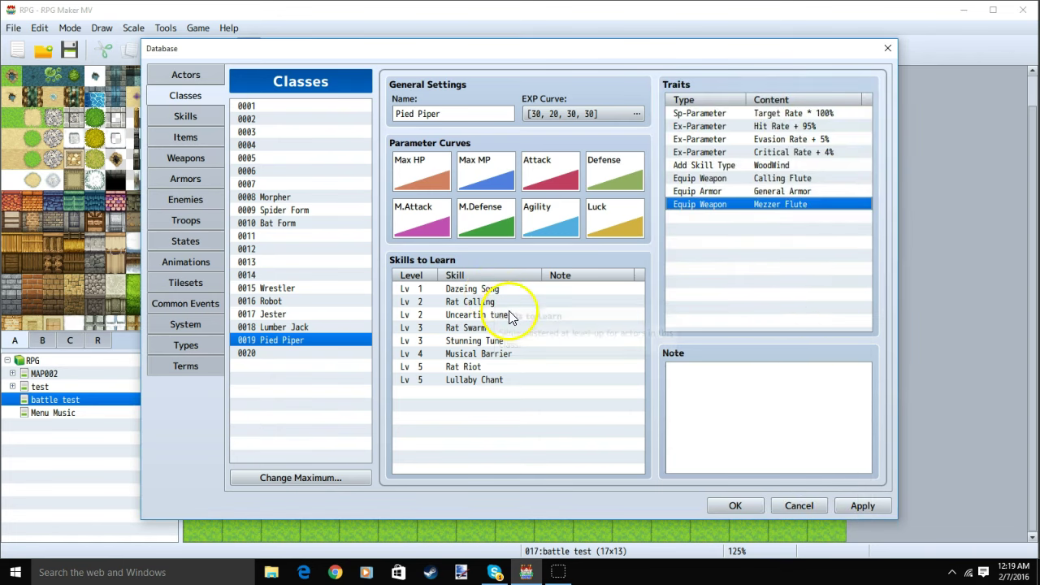
Step: Examine the skills available for the Pied Piper's level 1 Dazeing Song learning entry, leaving the entry without changes
double_click(489, 291)
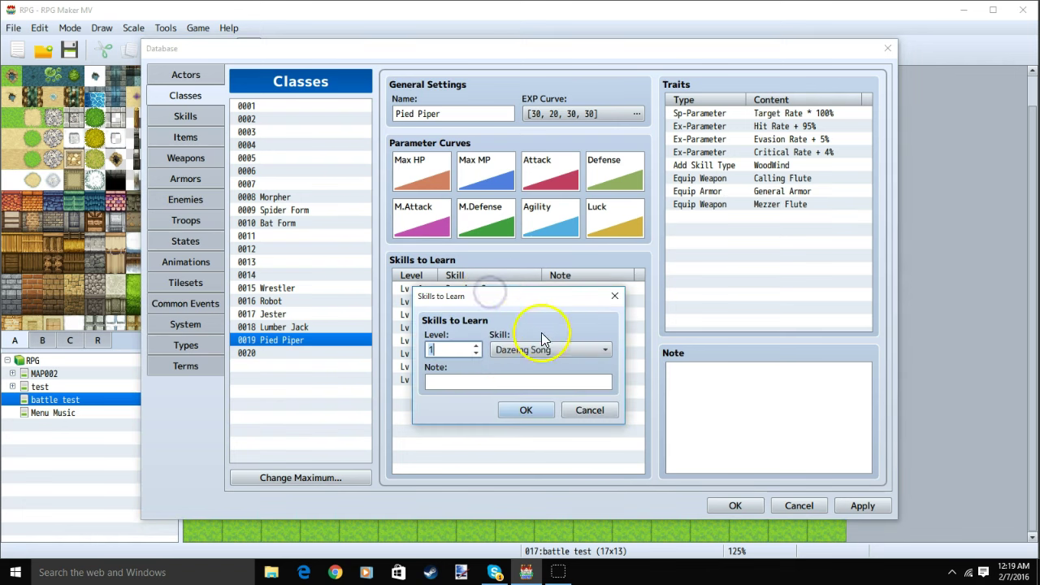
left_click(553, 349)
scroll(597, 448, "down", 20)
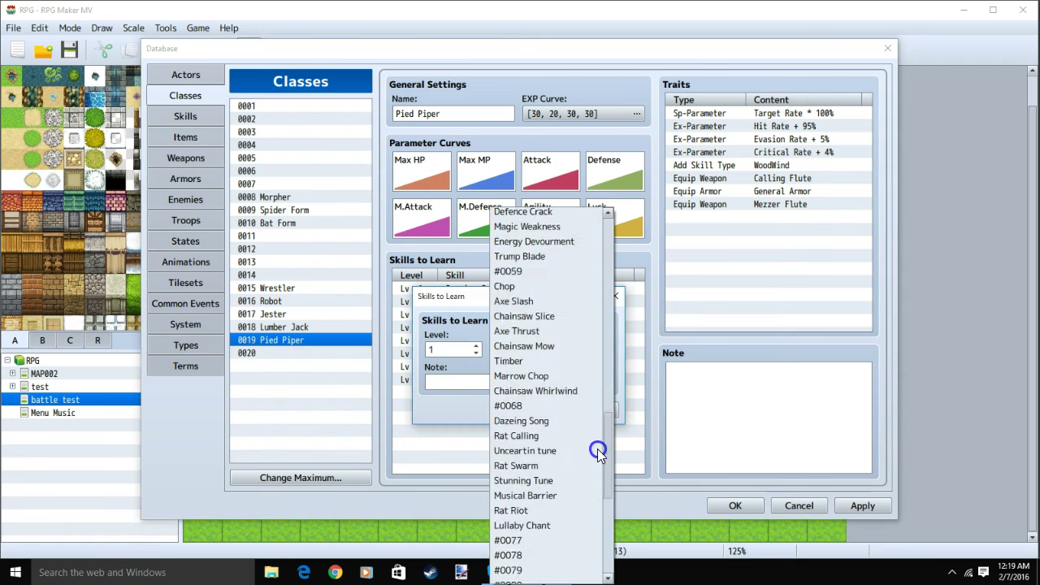
key("Escape")
key("Escape")
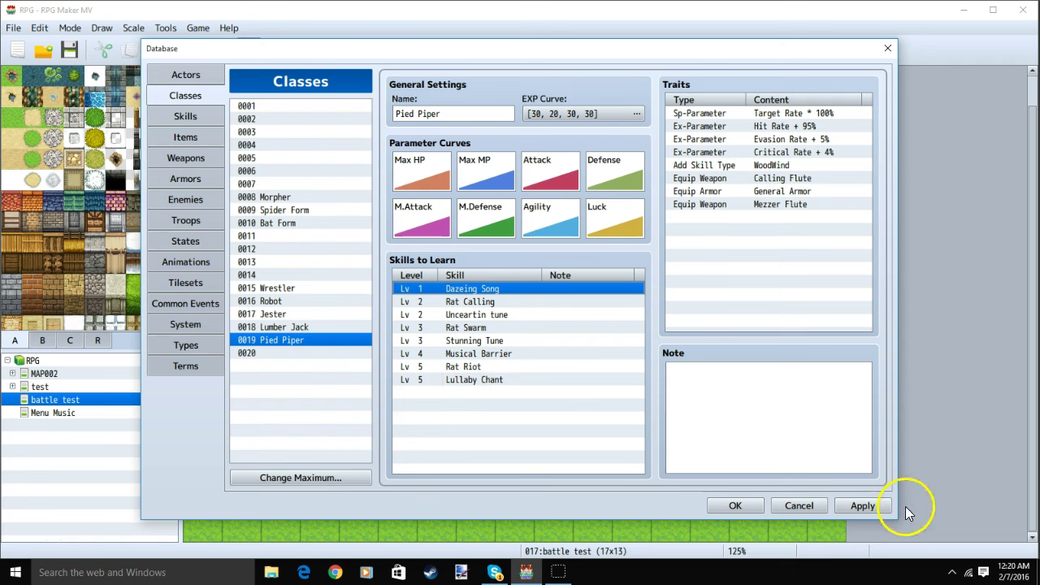
Step: Apply the database changes and close the database
left_click(861, 505)
left_click(735, 504)
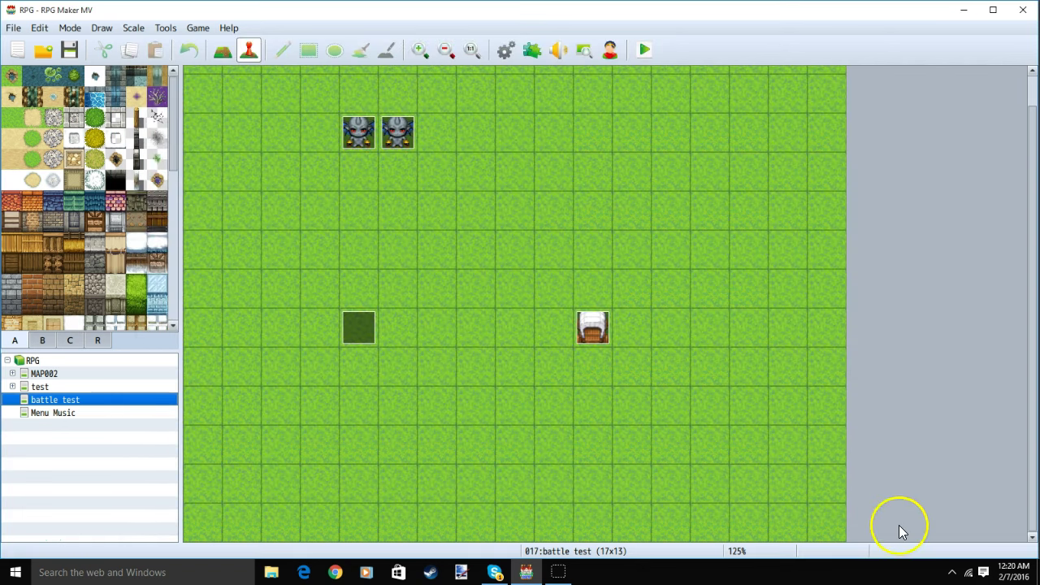